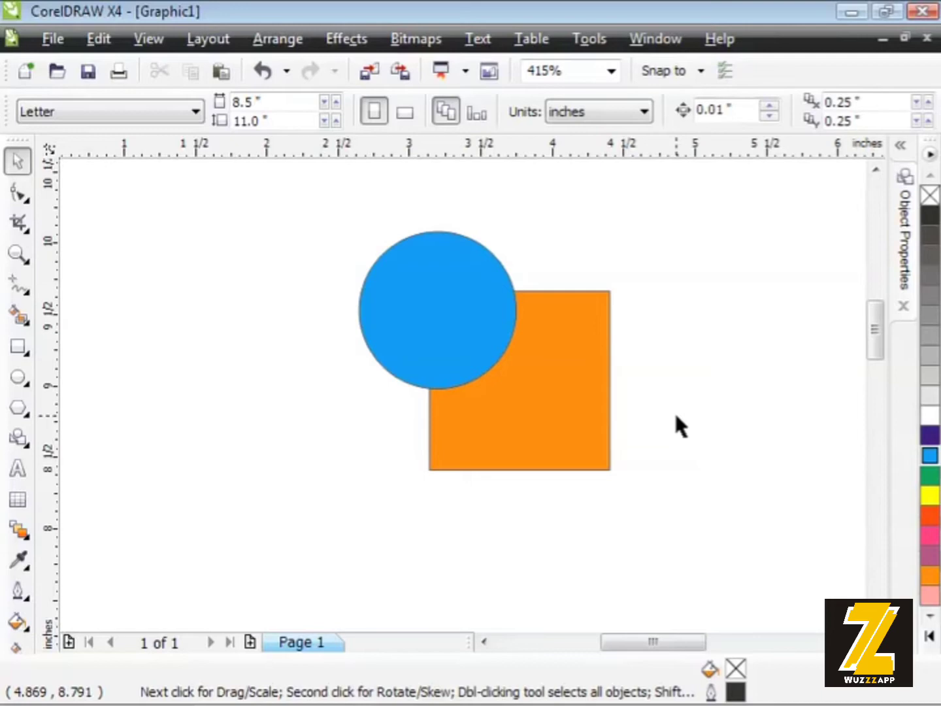
Step: Weld the orange square and blue circle into one cyan curve with 7 nodes
click(539, 435)
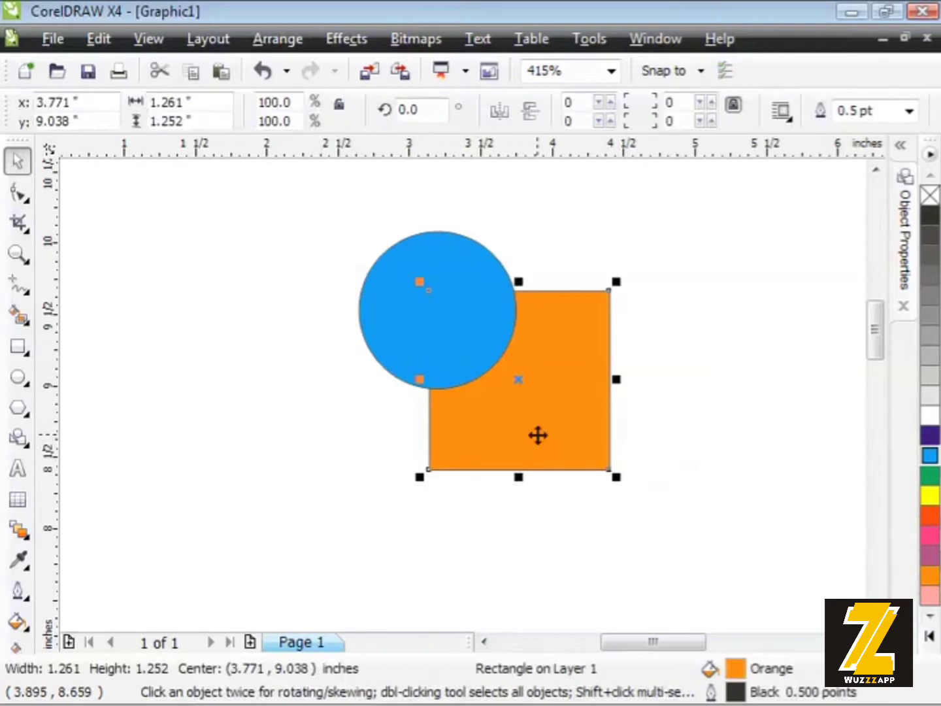
shift+click(461, 339)
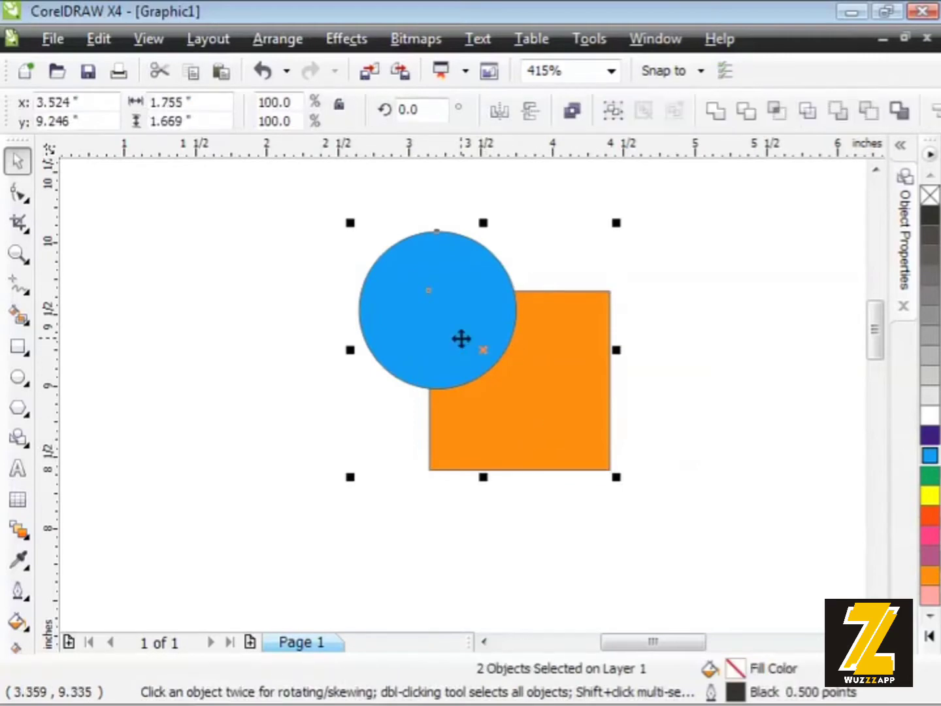
click(275, 44)
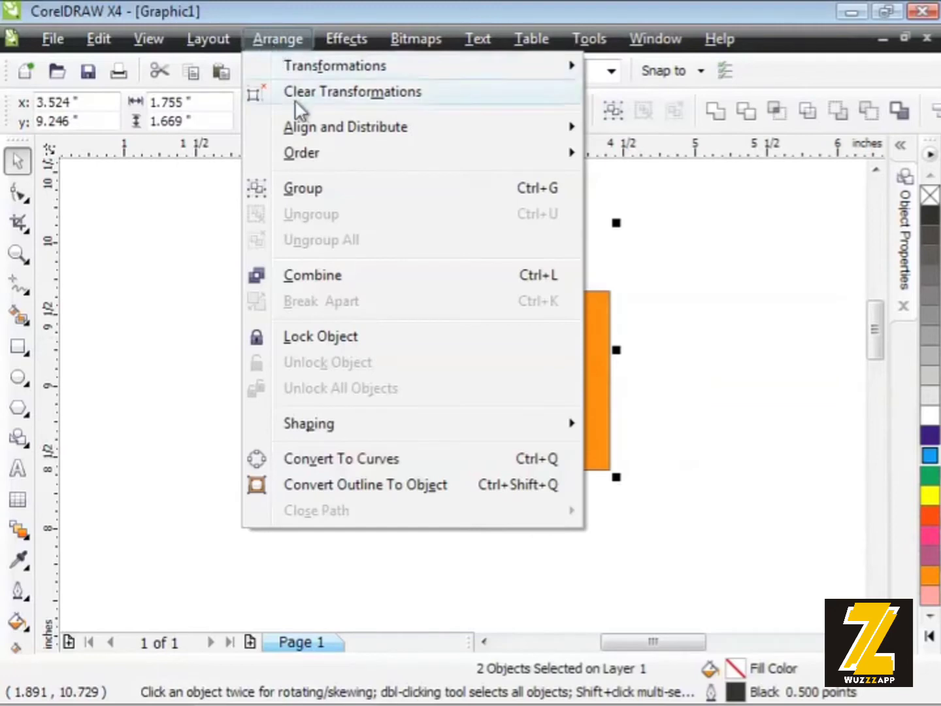
mouse_move(329, 421)
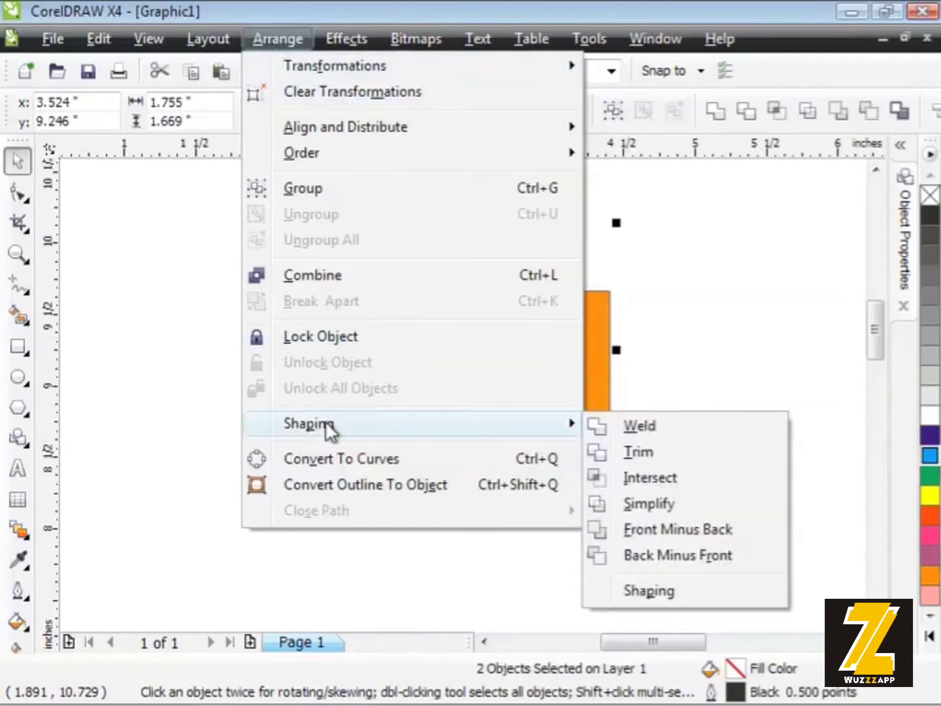
click(693, 434)
click(692, 433)
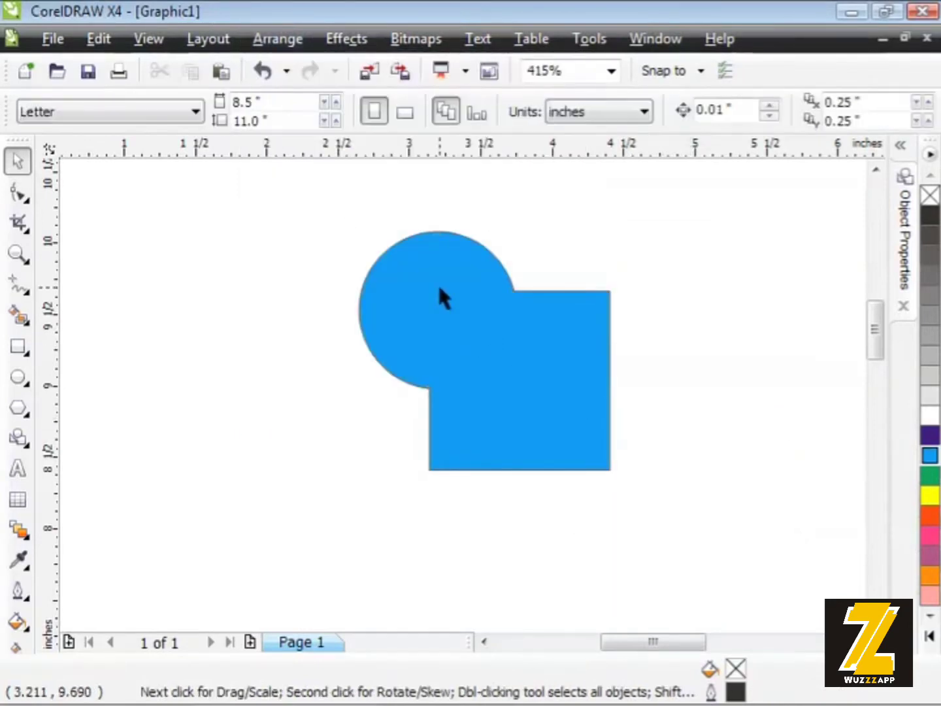
click(523, 362)
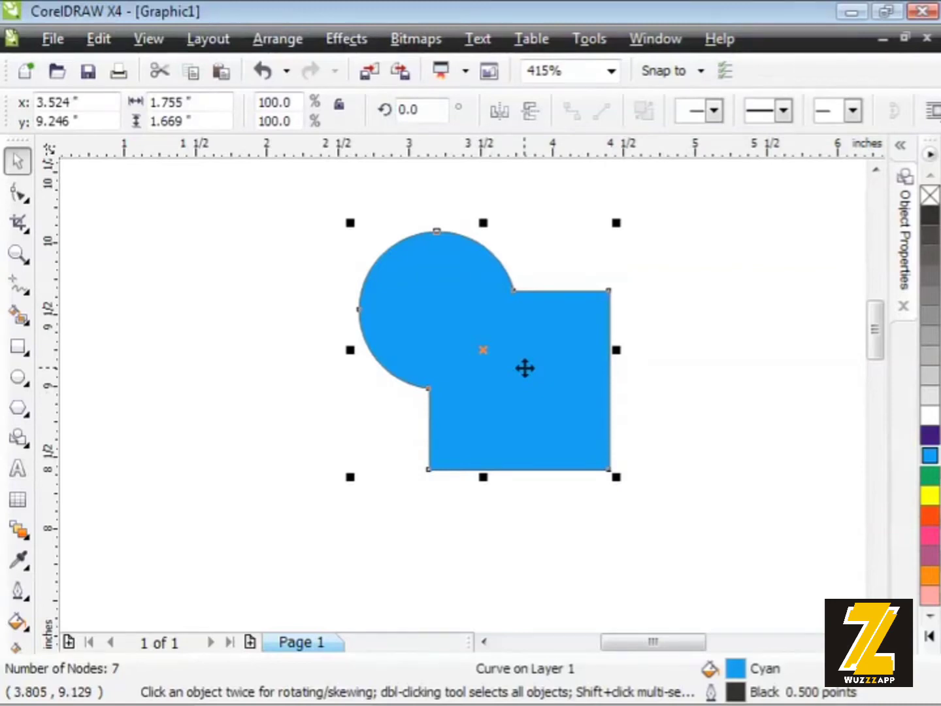
Step: Undo the cyan weld, then re-weld circle and square so the merged shape is orange
key(ctrl+z)
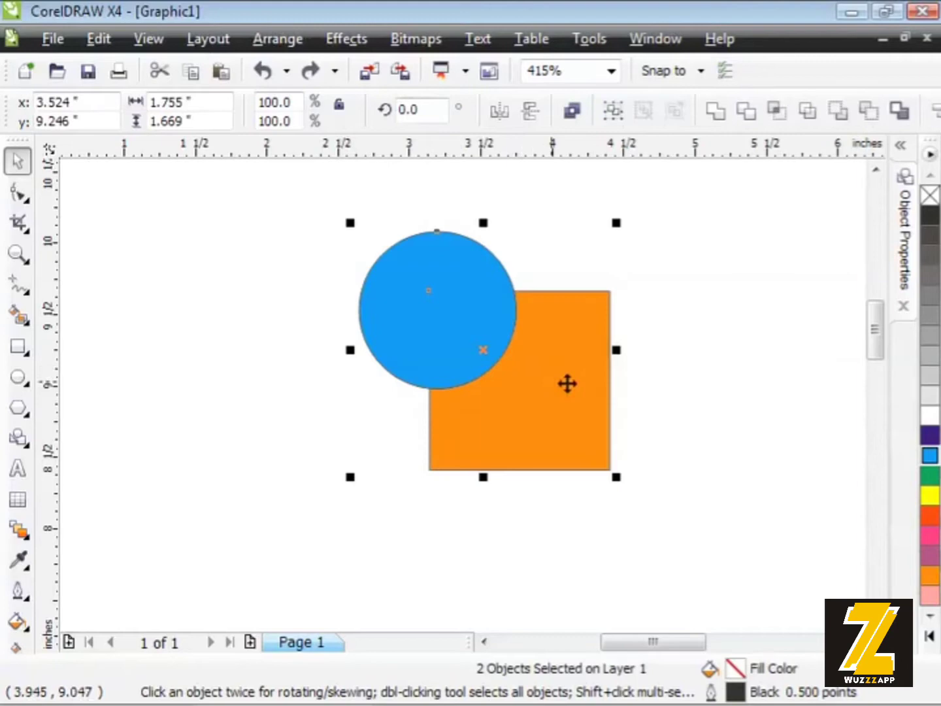
click(640, 364)
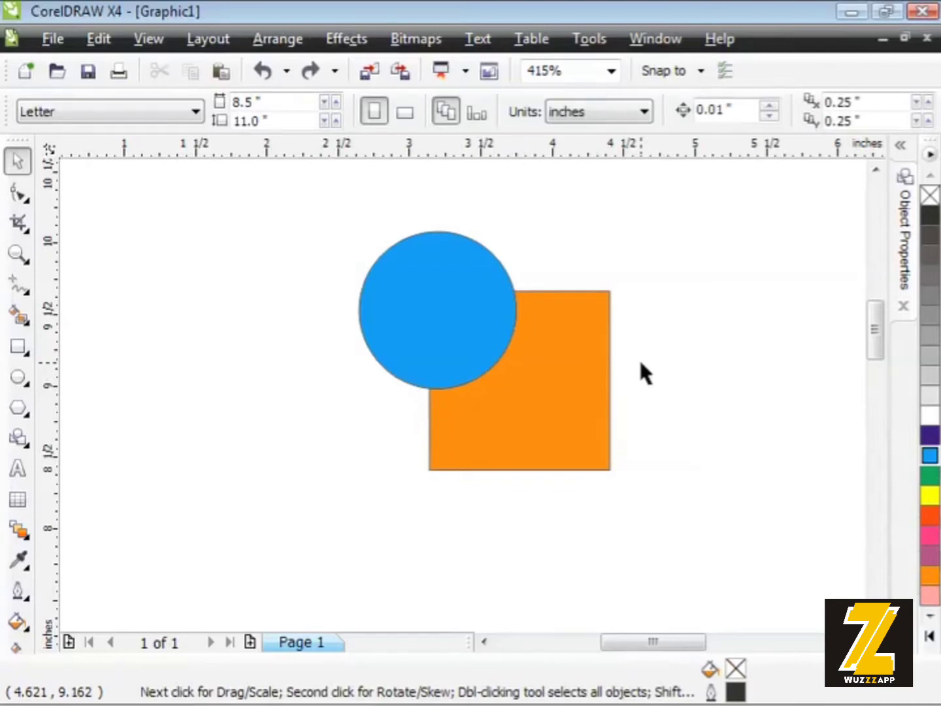
click(451, 282)
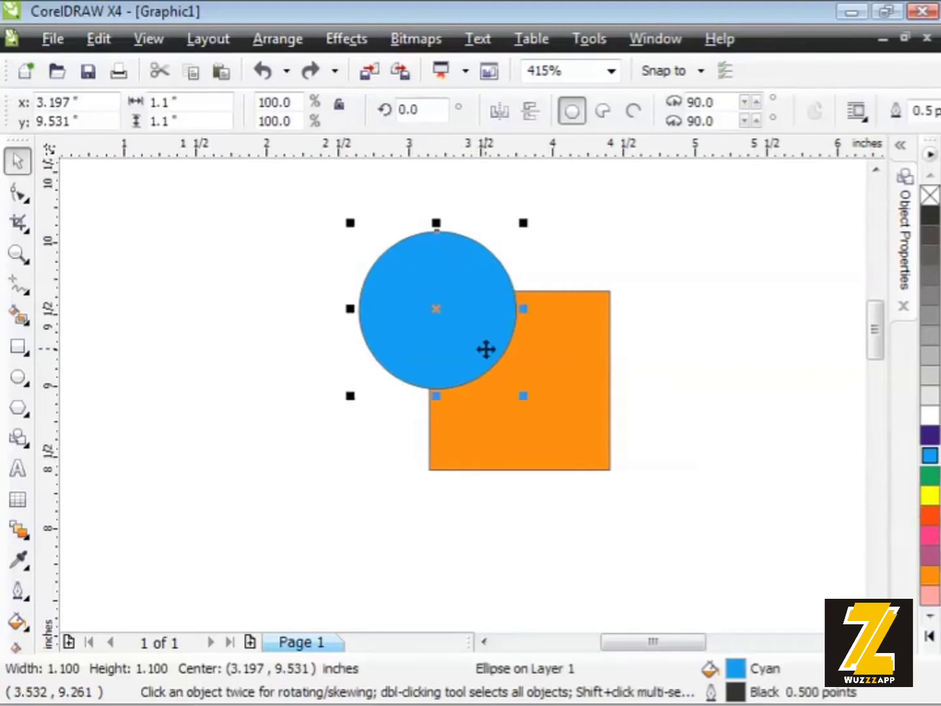
shift+click(579, 353)
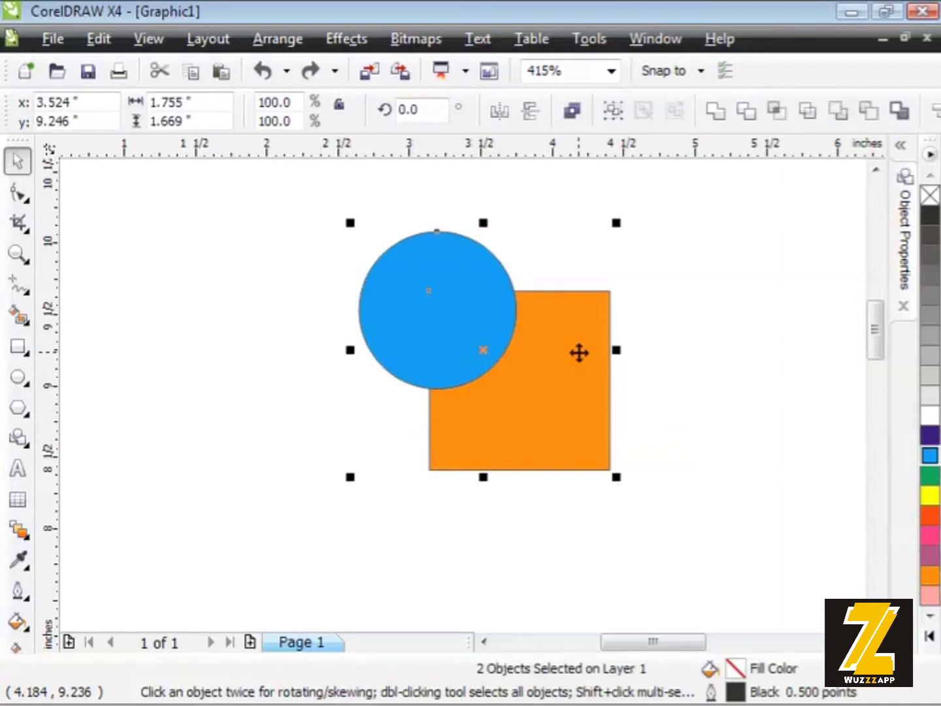
click(286, 39)
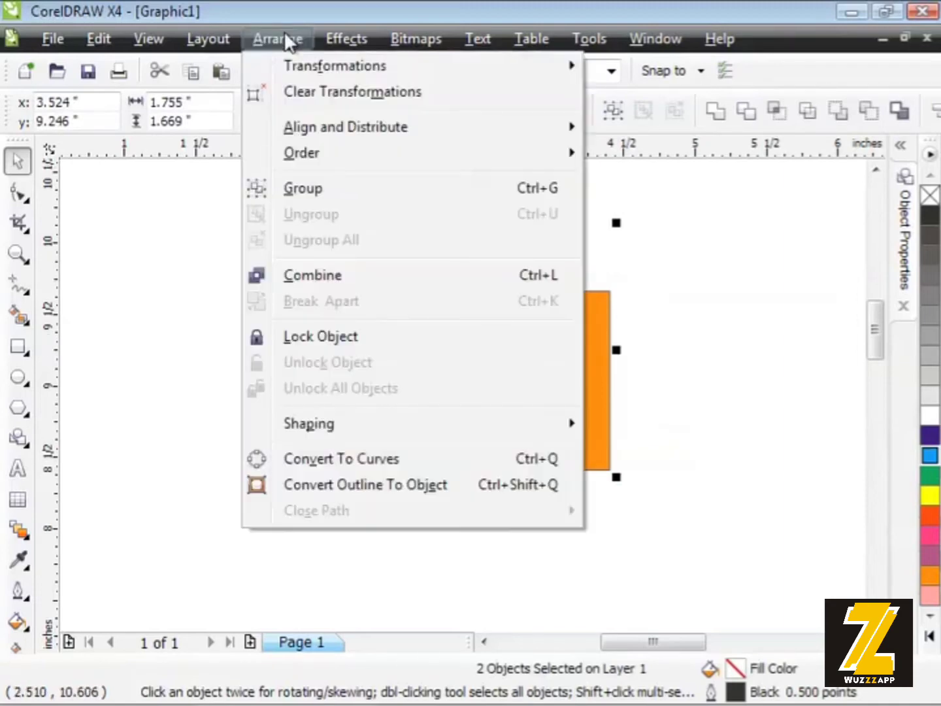
mouse_move(350, 423)
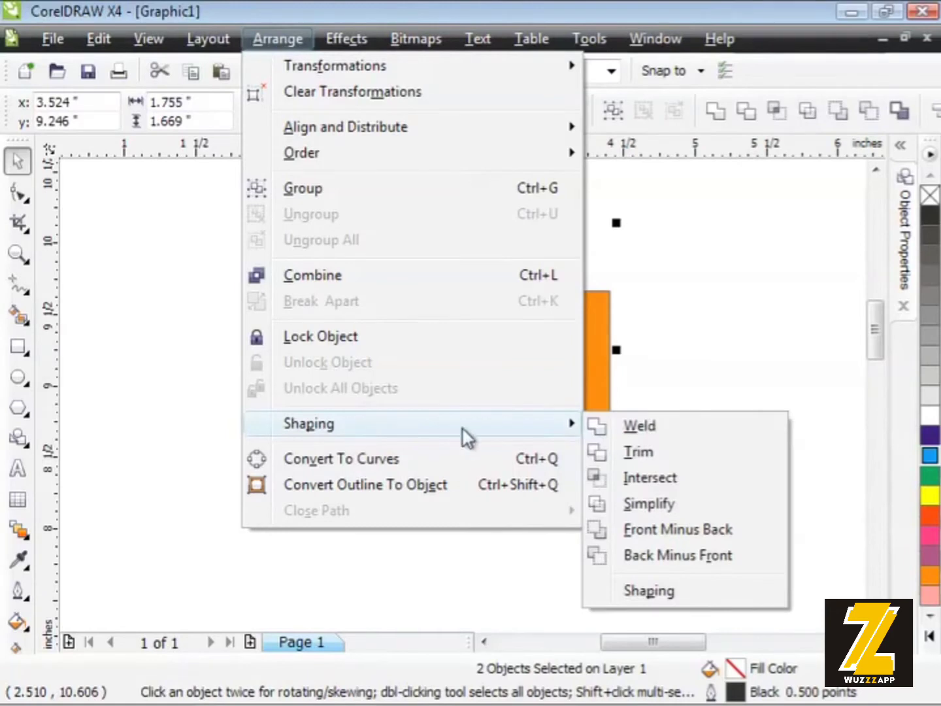
click(644, 423)
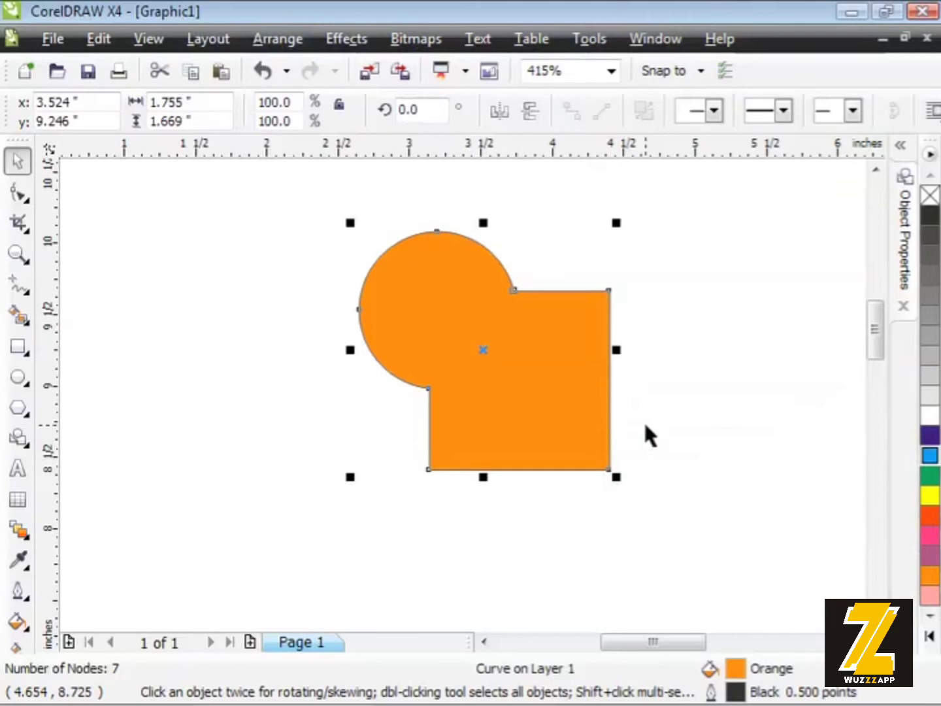
click(644, 425)
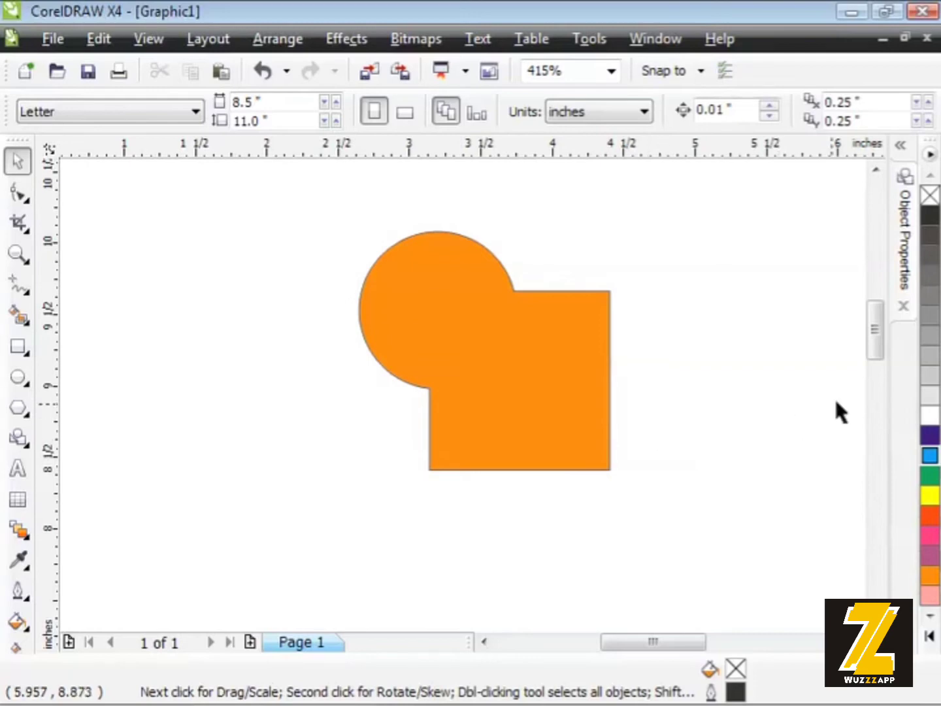
Step: Copy the red rectangle and rotate the copy 90° so it crosses the original
drag(875, 351, 867, 404)
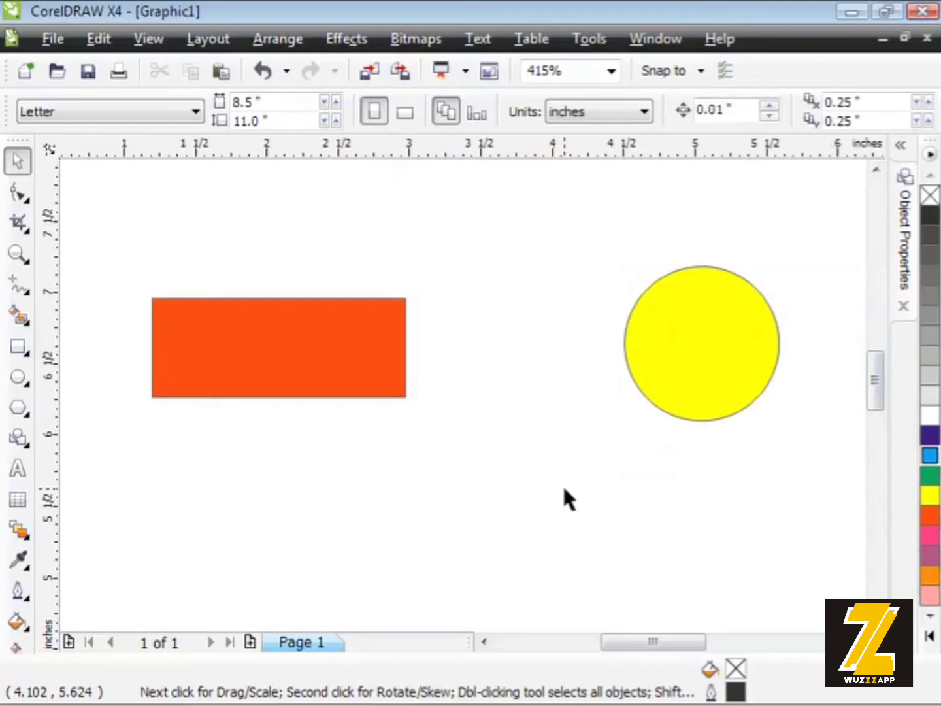
click(260, 367)
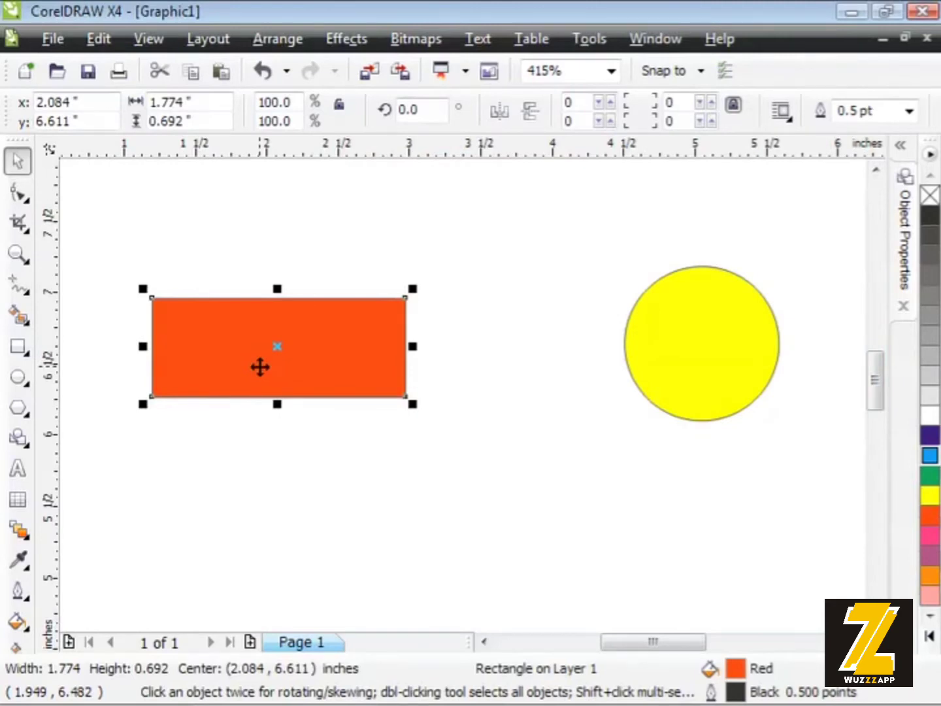
key(ctrl+c)
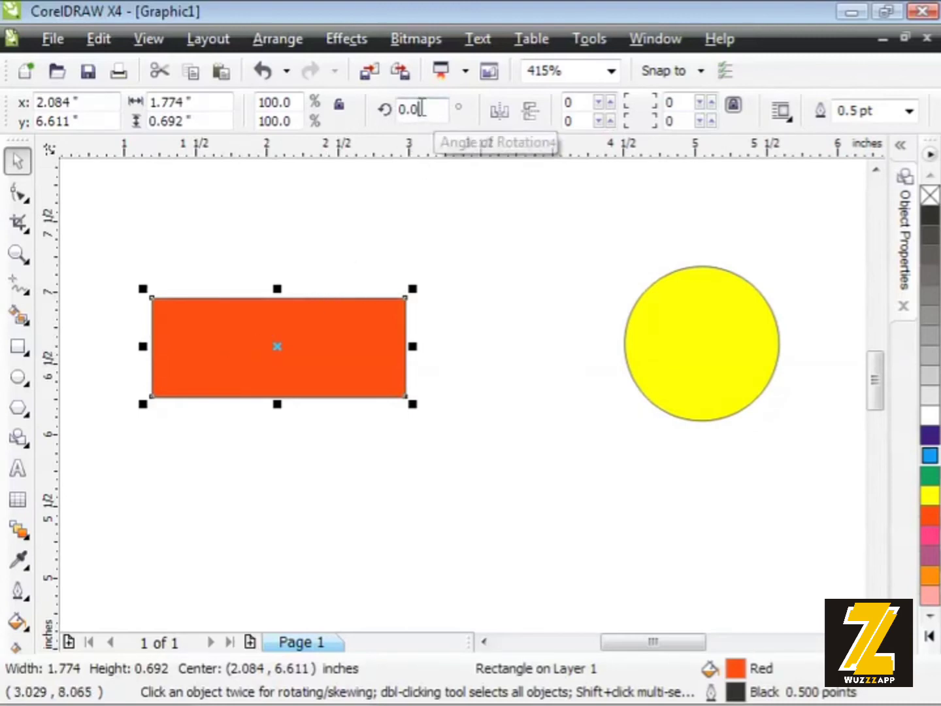
click(421, 108)
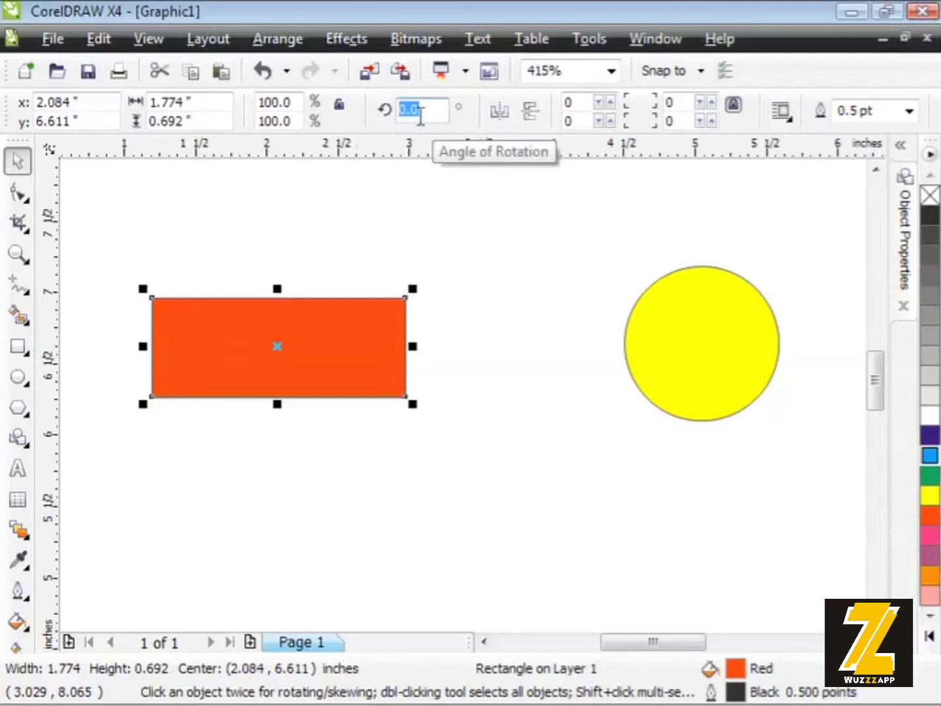
text(90)
key(Return)
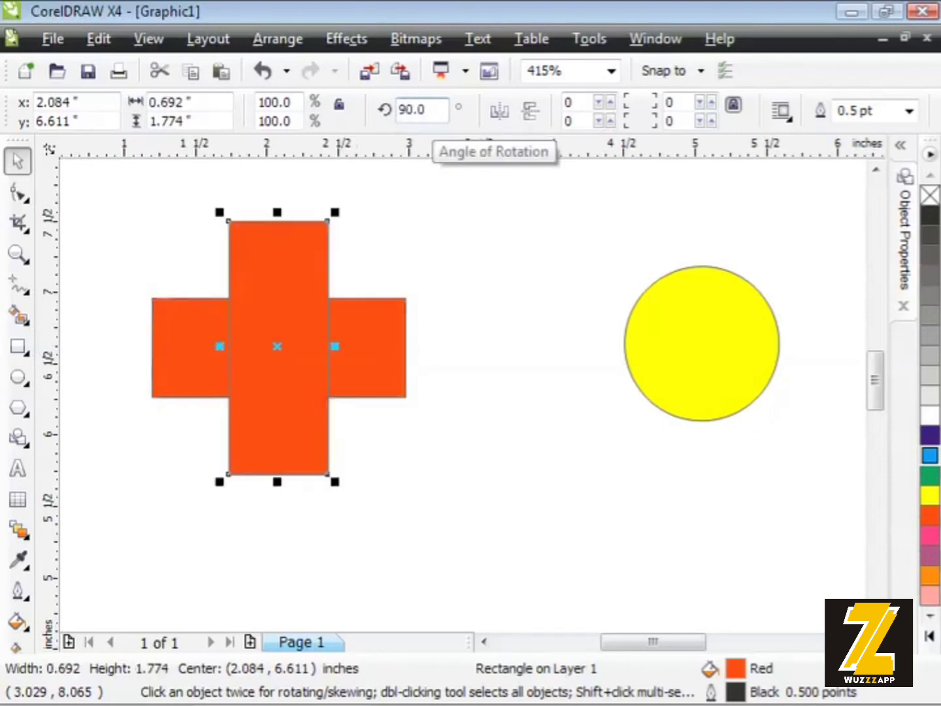
click(374, 250)
Step: Weld both red rectangles into a single 12-node cross-shaped curve
drag(110, 193, 431, 495)
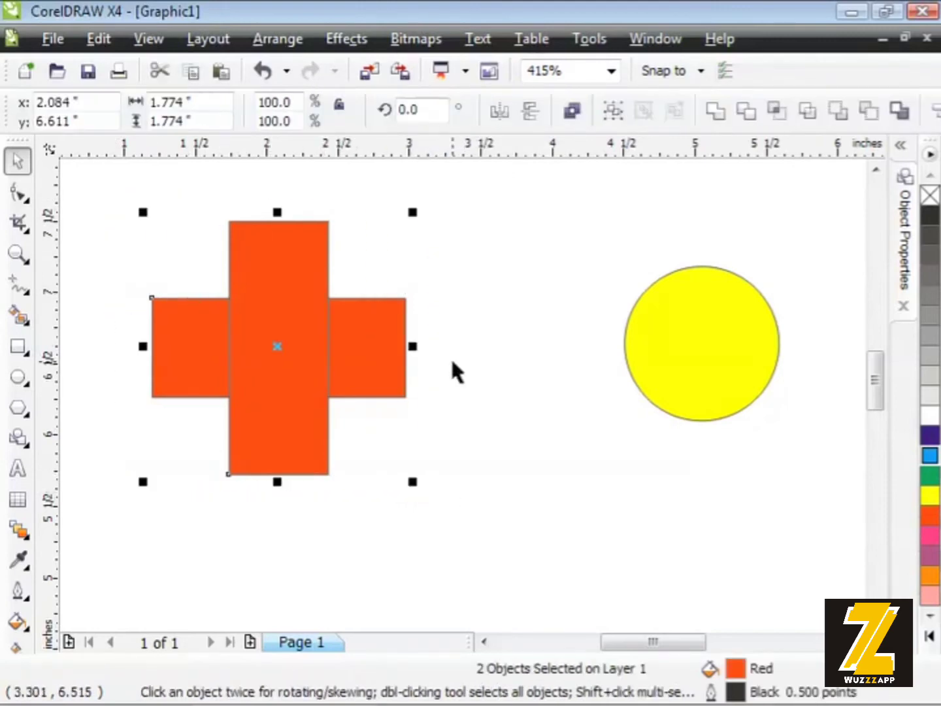
click(280, 39)
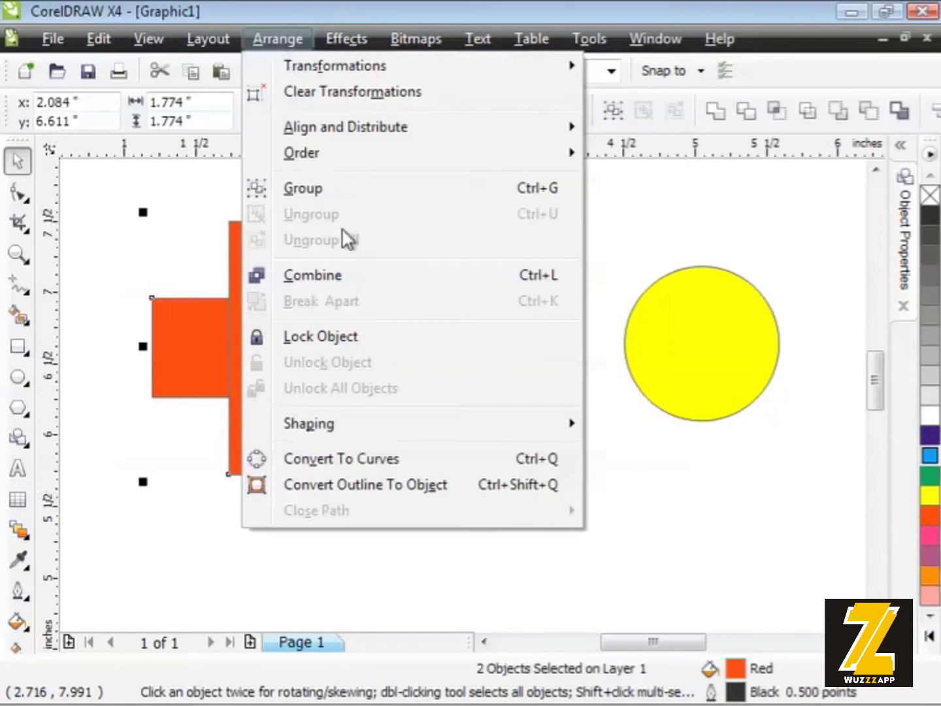
mouse_move(355, 425)
click(628, 426)
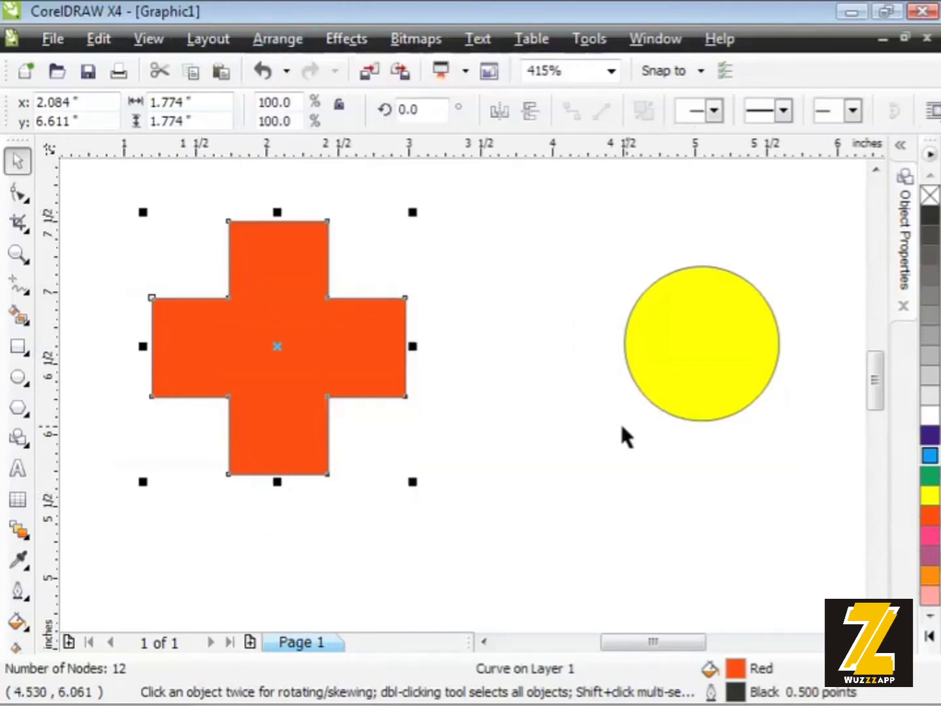
click(511, 428)
click(267, 332)
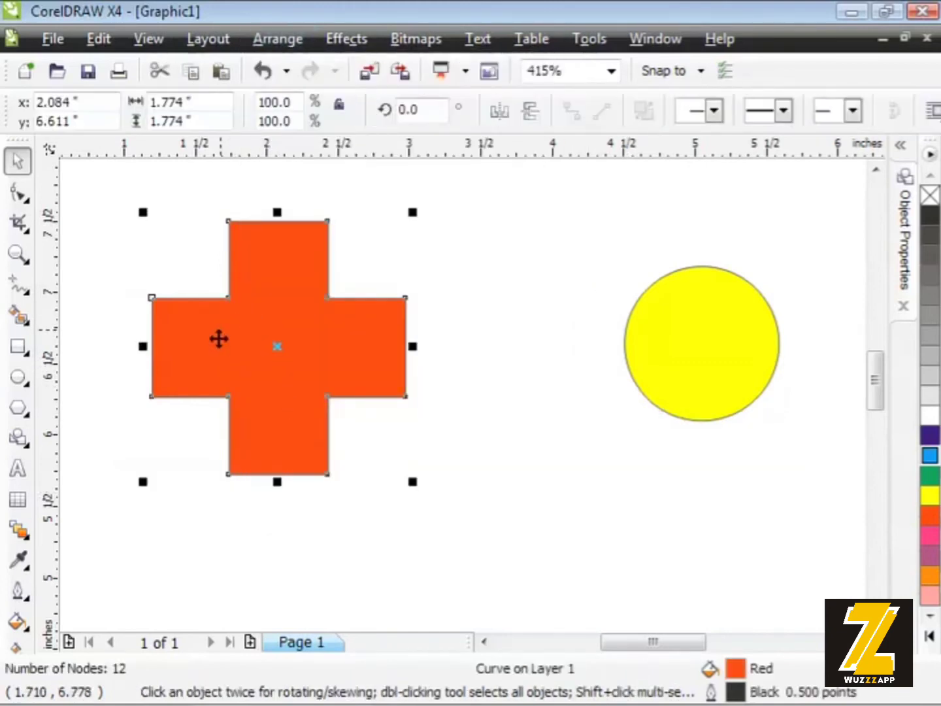
click(370, 267)
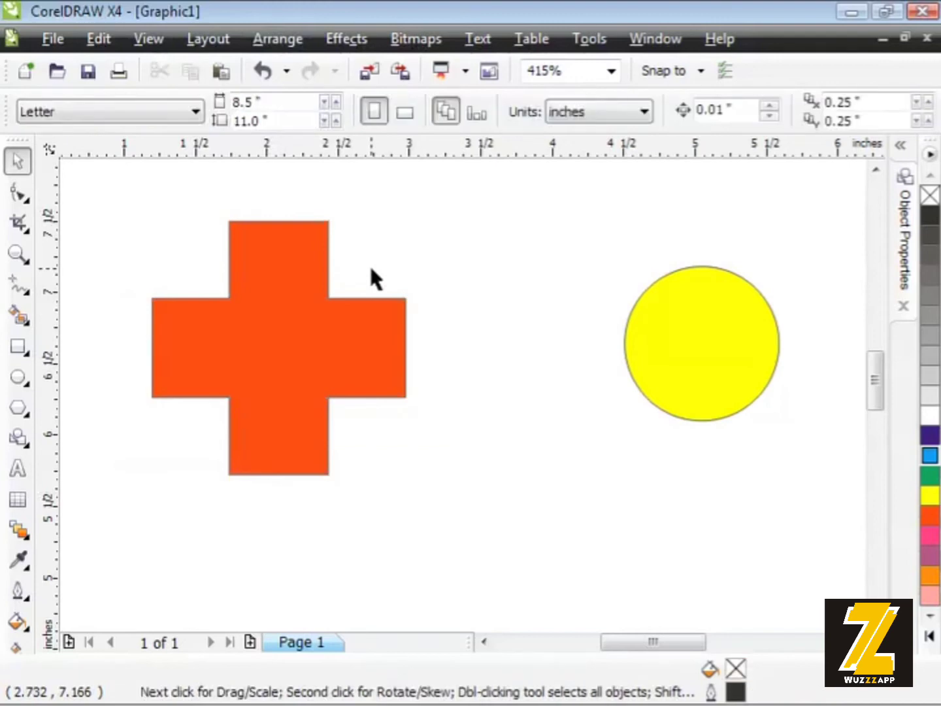
Step: Drop an overlapping duplicate of the yellow circle to its left
click(694, 356)
drag(716, 374, 685, 377)
right_click(684, 377)
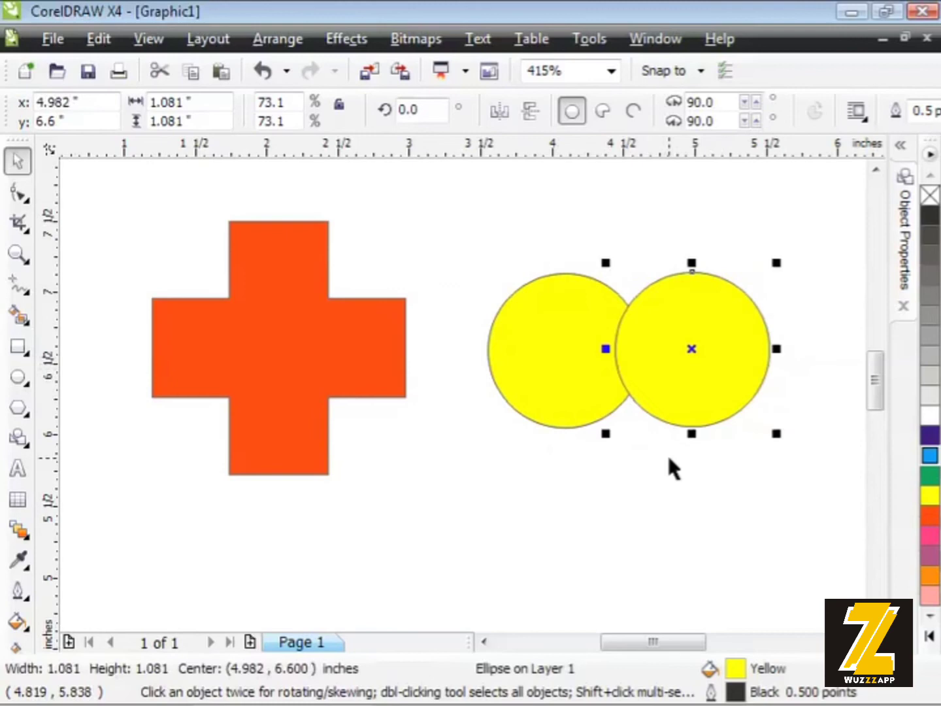
click(667, 454)
click(567, 379)
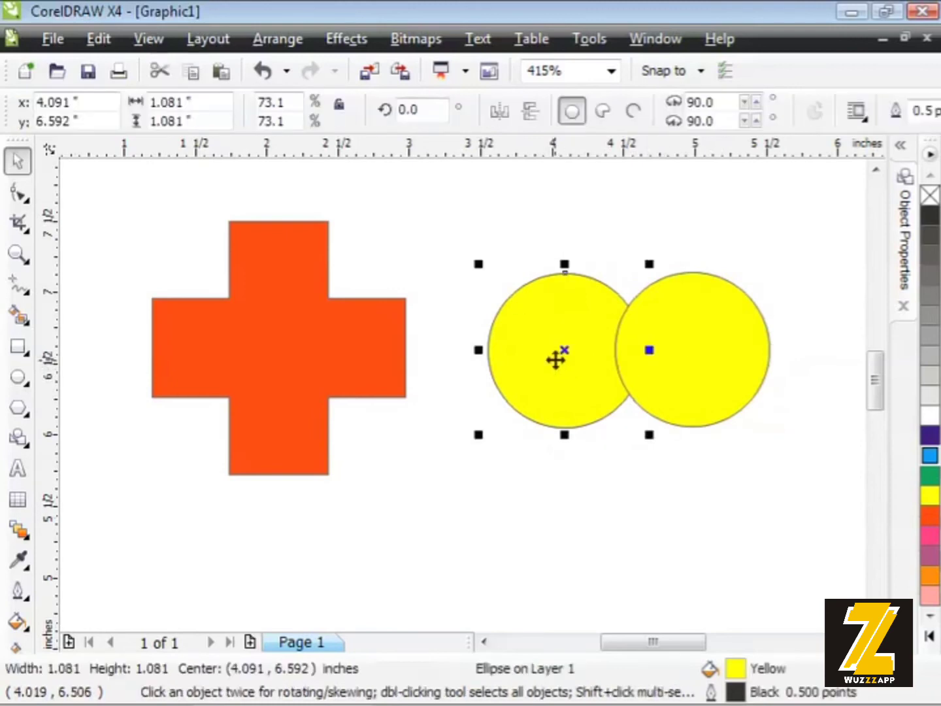
Step: Align the centres of both yellow circles horizontally
drag(451, 232, 797, 458)
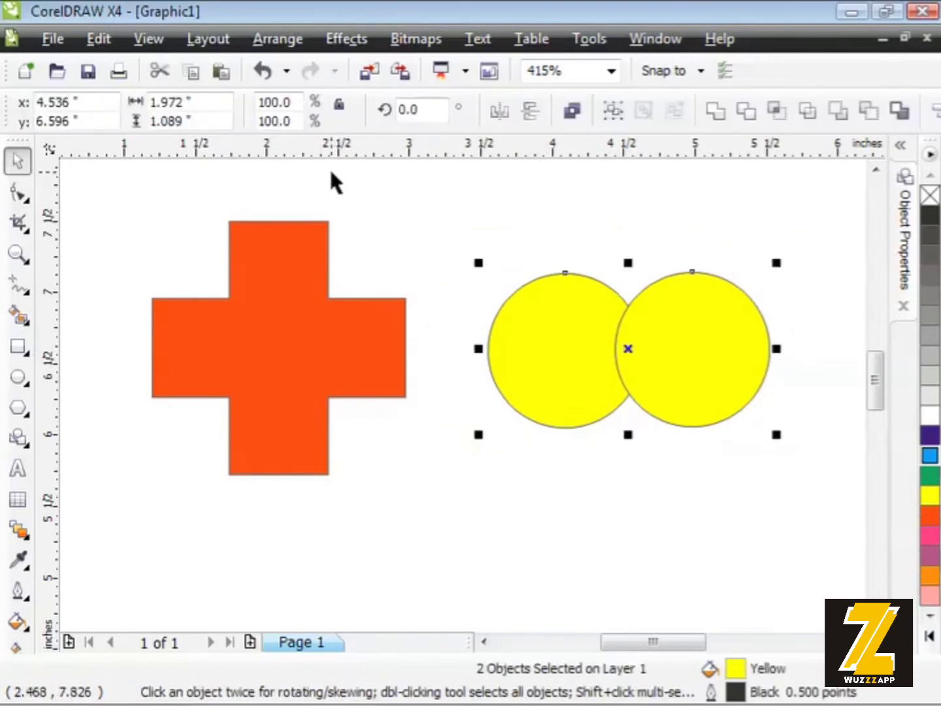
click(281, 42)
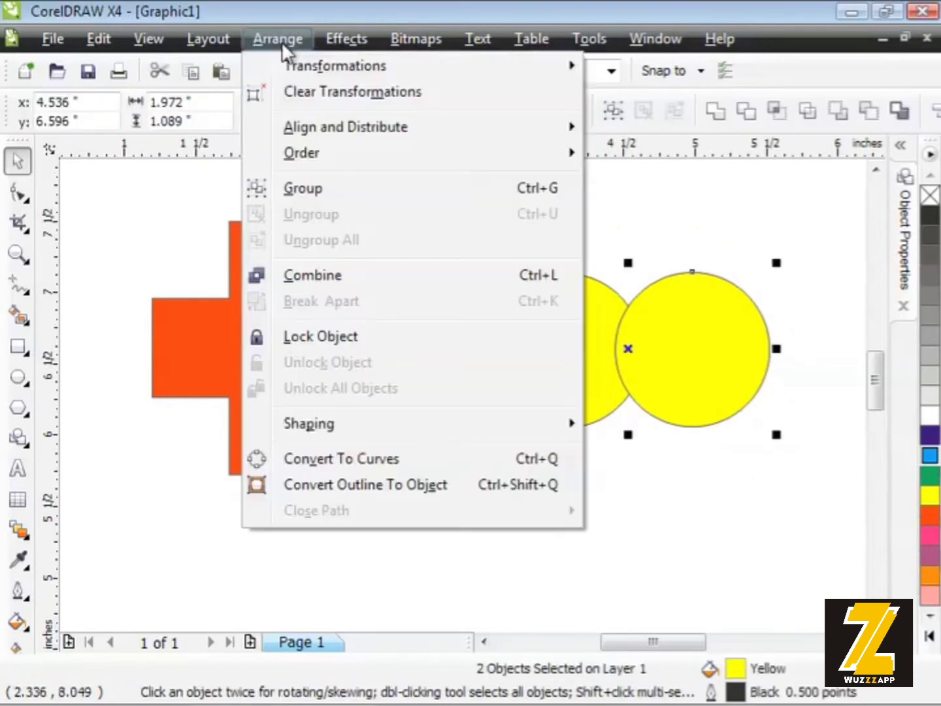
mouse_move(334, 131)
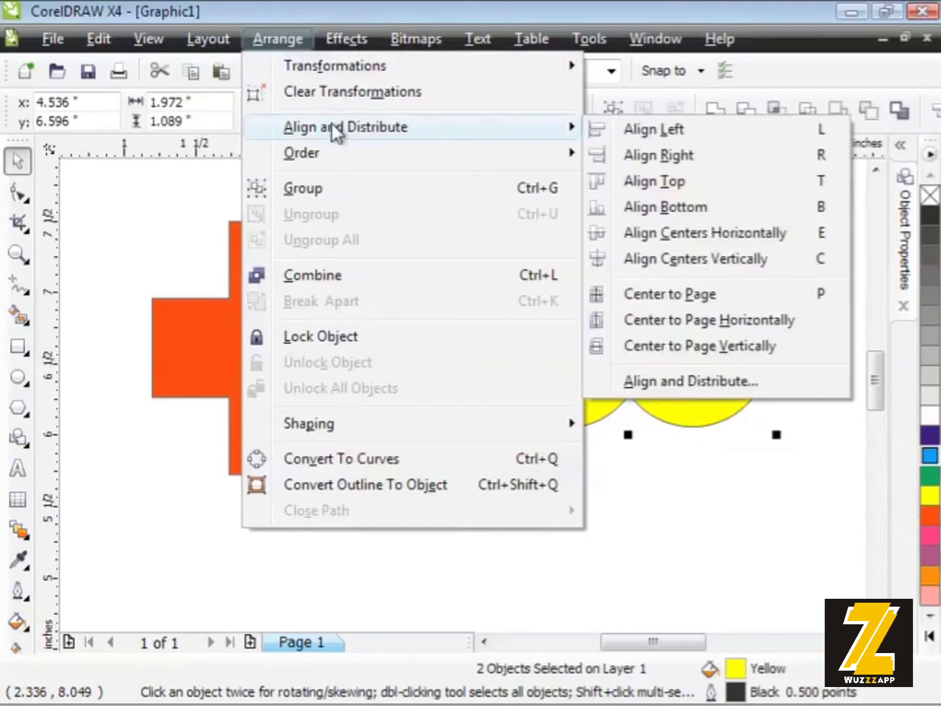
click(656, 236)
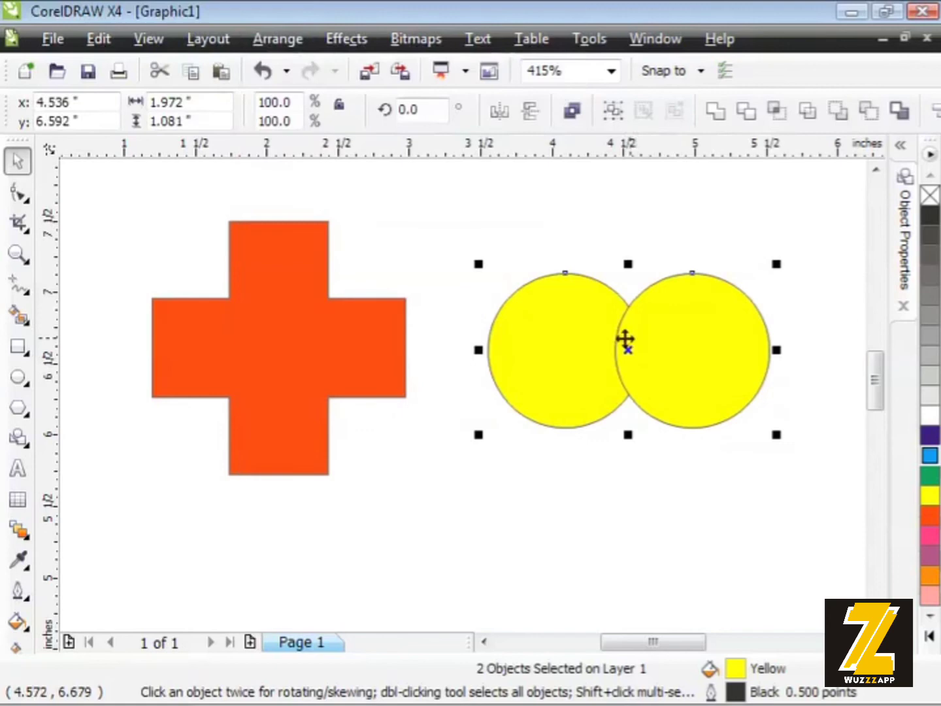
Step: Weld the two yellow circles into one 8-node binocular shape
click(275, 41)
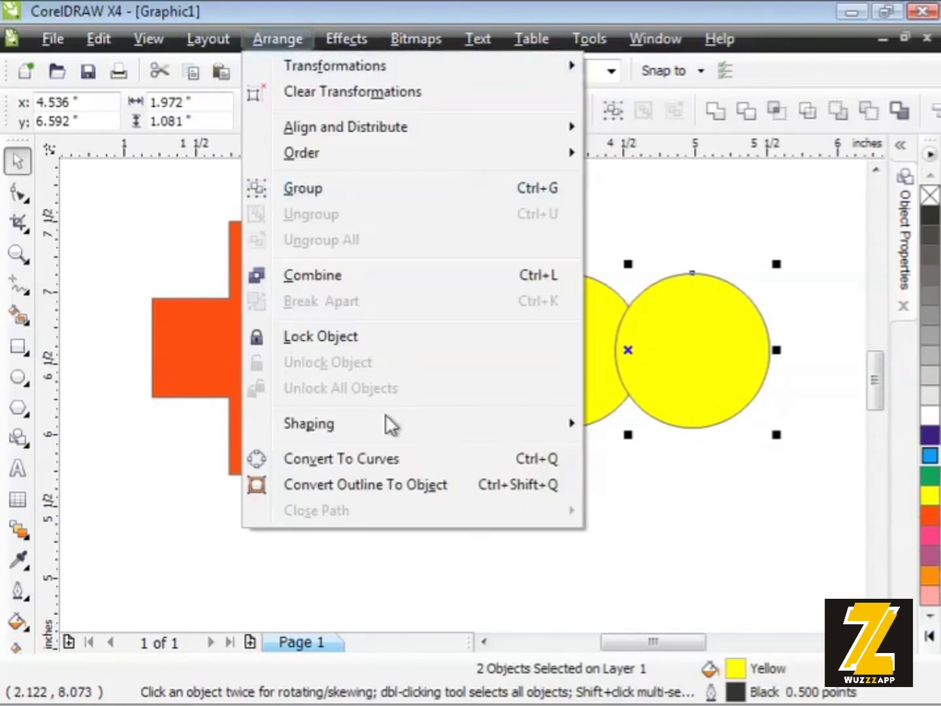
mouse_move(387, 431)
click(639, 425)
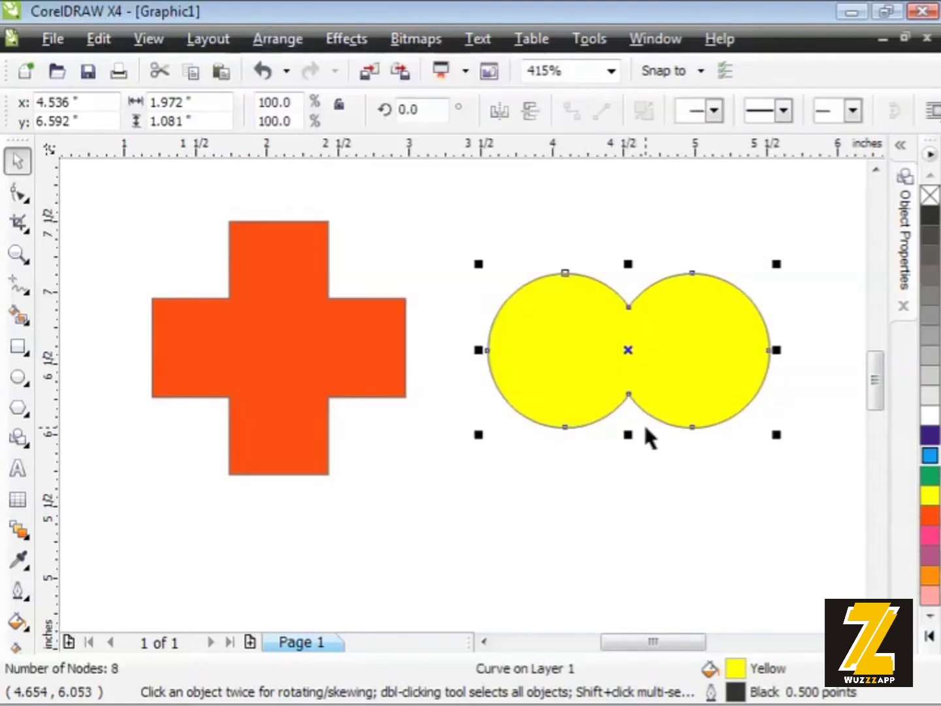
click(665, 346)
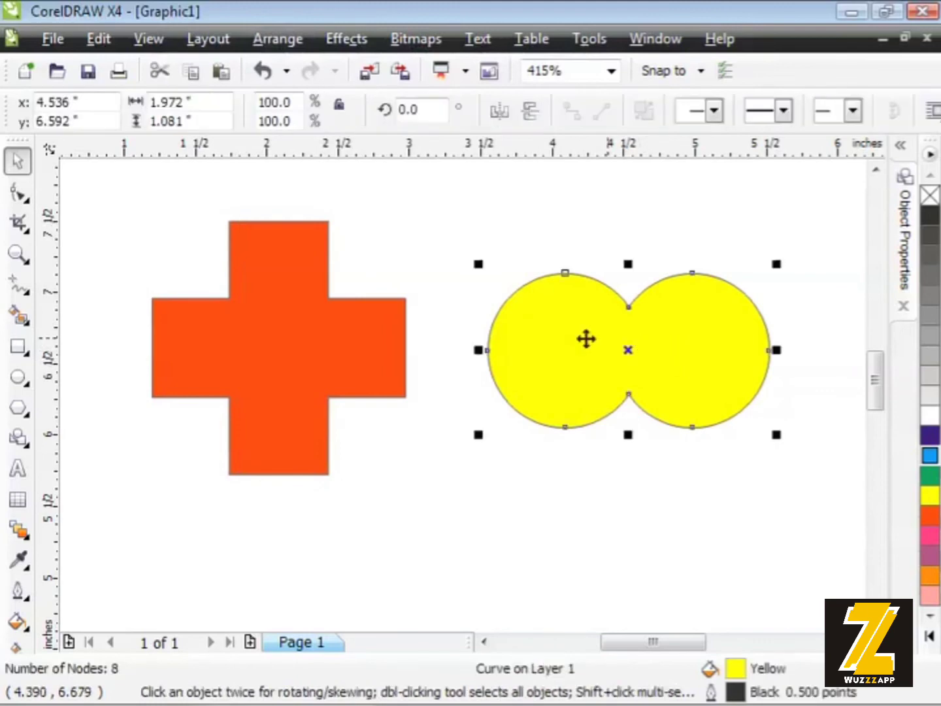
click(600, 472)
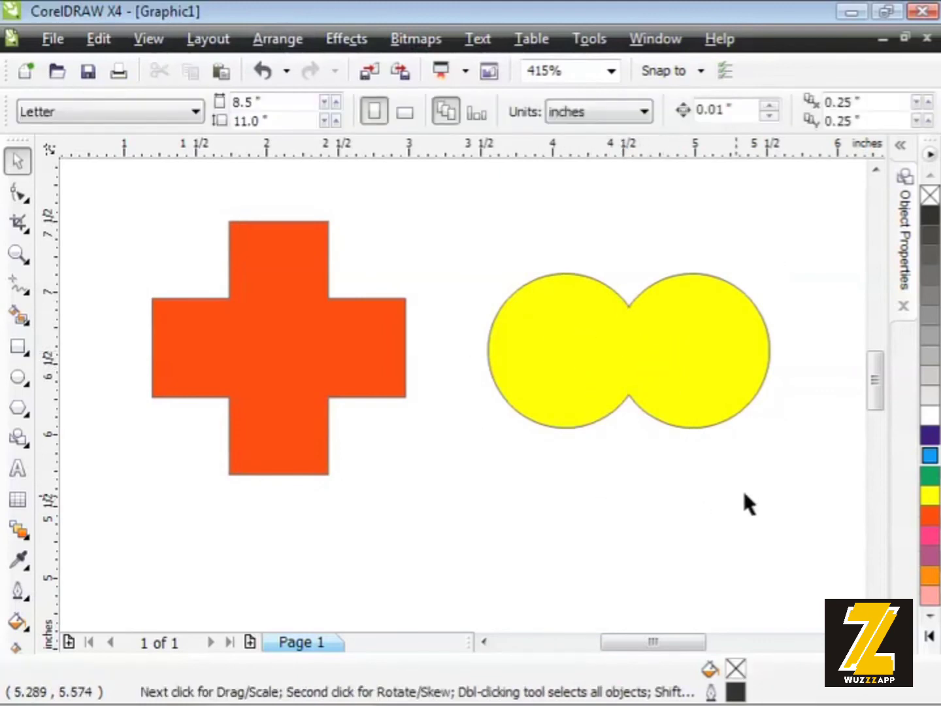
Step: Scroll down, move the green ellipse upward and the blue rectangle left
drag(873, 371, 879, 406)
drag(524, 365, 510, 306)
drag(503, 477, 469, 488)
click(455, 402)
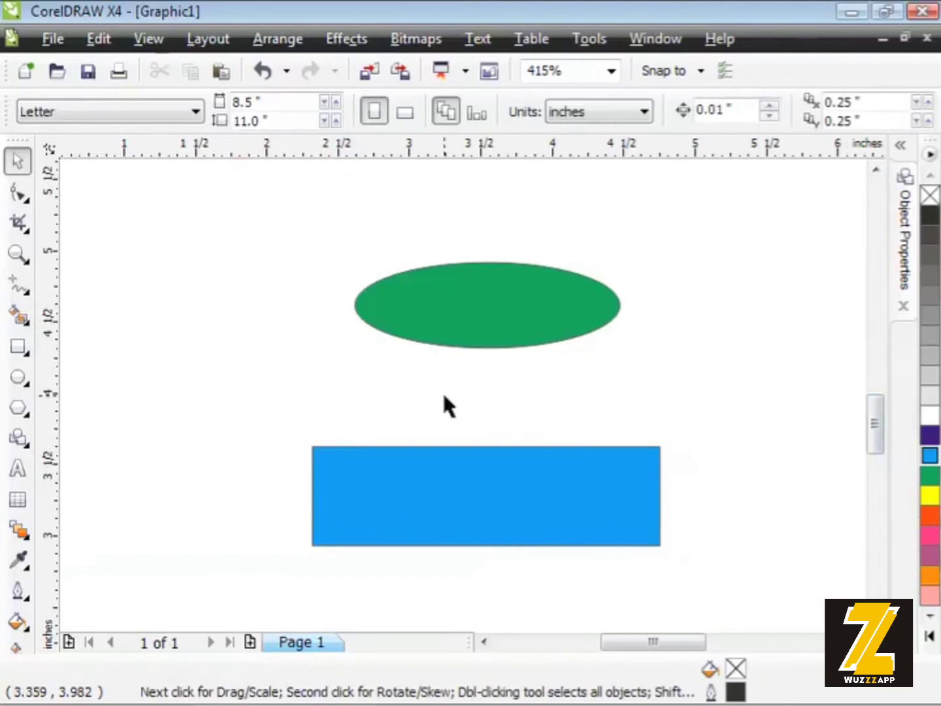